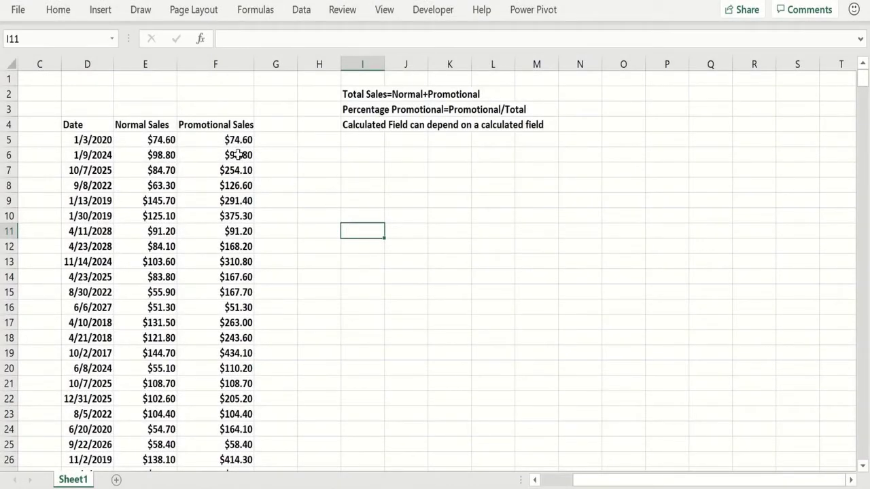
Step: Examine the sales data in the Date, Normal Sales and Promotional Sales columns
{"action": "left_click", "coordinate": [87, 141]}
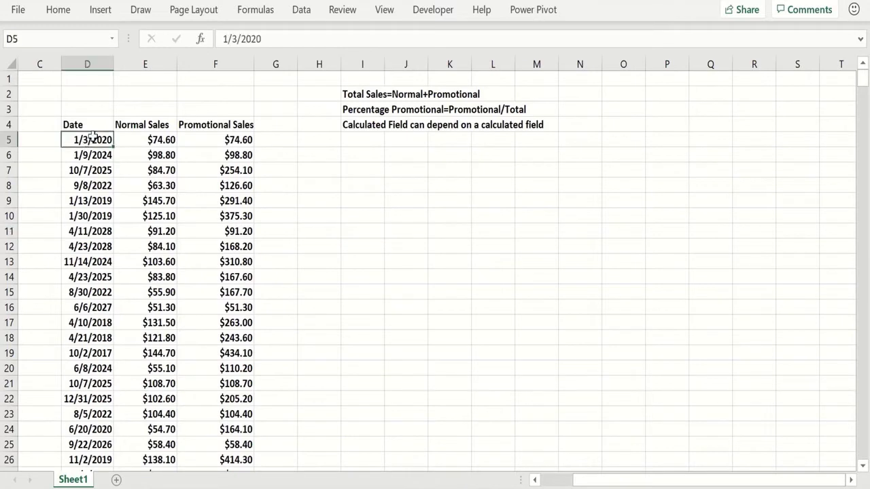
{"action": "left_click", "coordinate": [136, 140]}
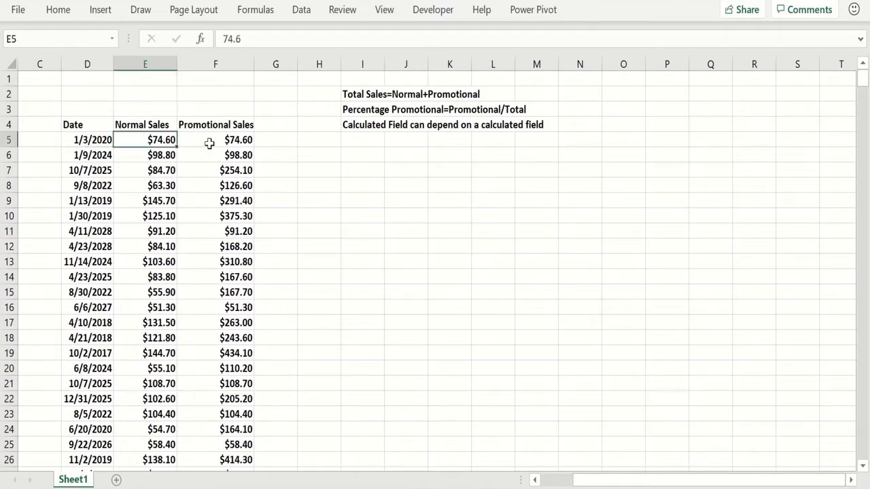
{"action": "left_click", "coordinate": [211, 142]}
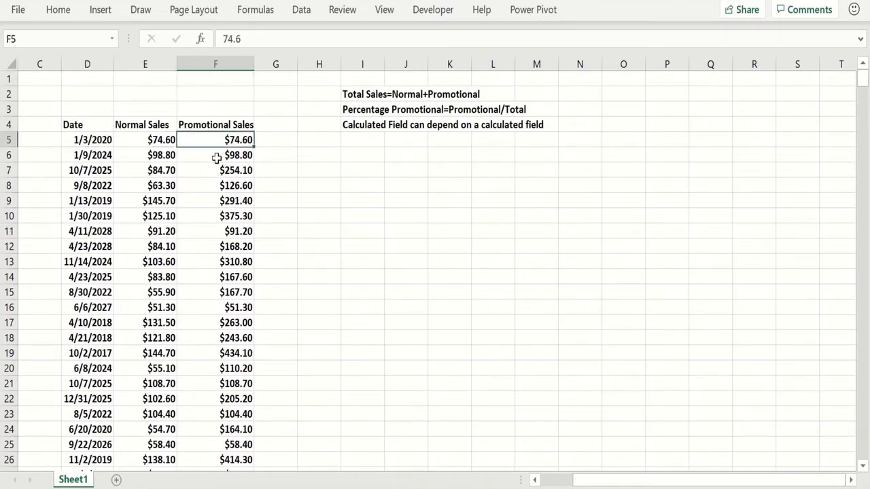
{"action": "left_click", "coordinate": [219, 183]}
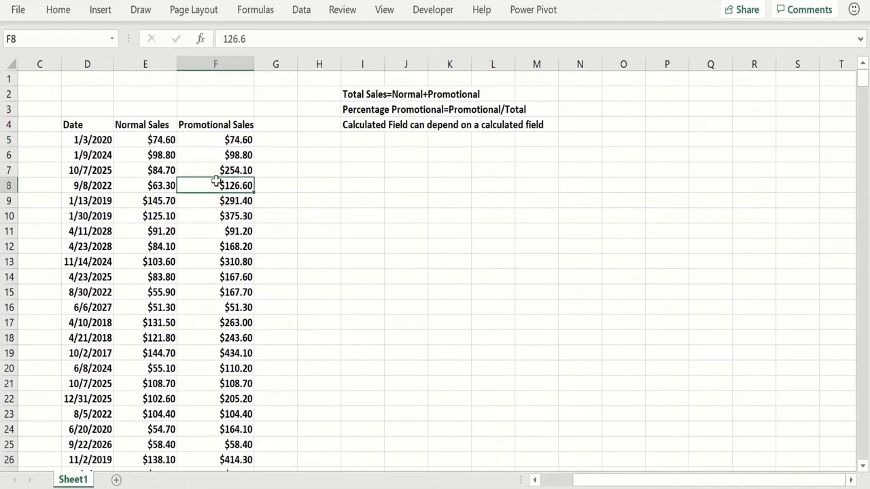
{"action": "left_click", "coordinate": [158, 169]}
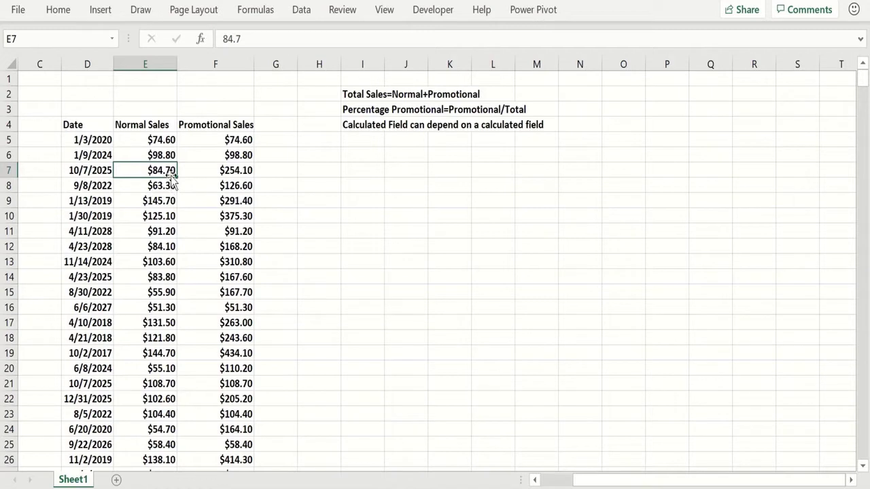
{"action": "left_click", "coordinate": [205, 174]}
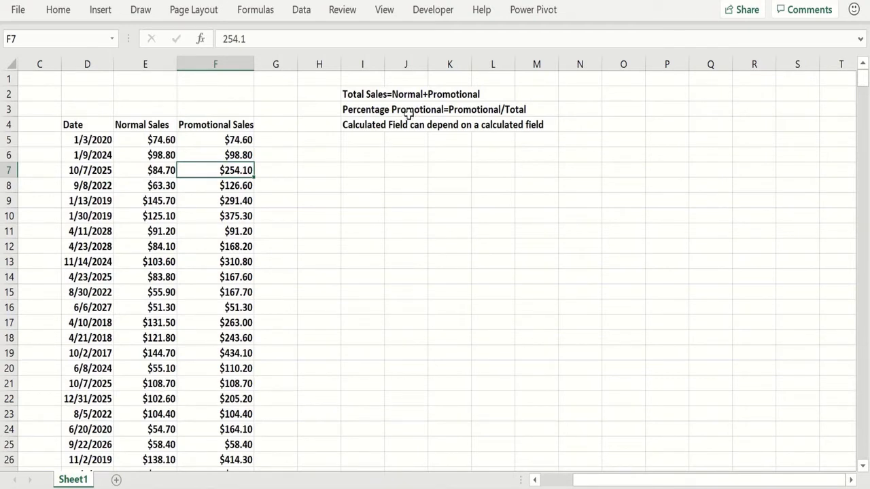
{"action": "left_click", "coordinate": [158, 183]}
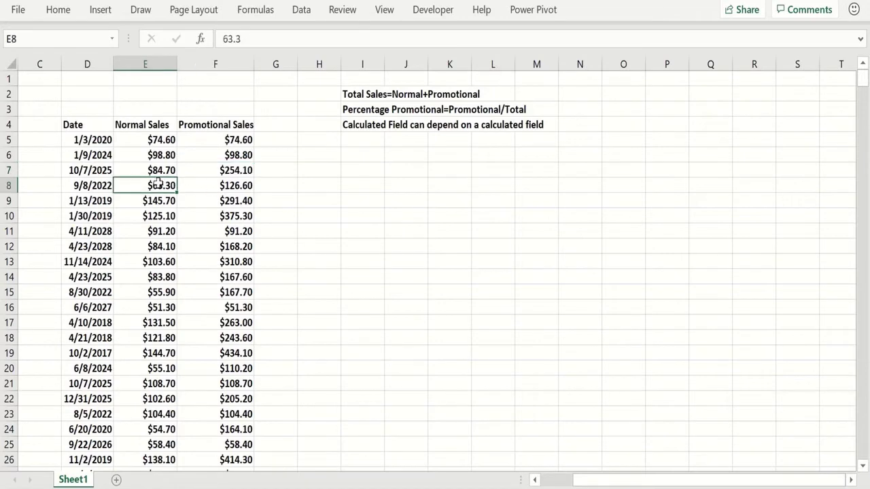
Step: Insert a PivotTable from the sales data on the existing worksheet at cell I10
{"action": "left_click", "coordinate": [100, 10]}
{"action": "left_click", "coordinate": [24, 48]}
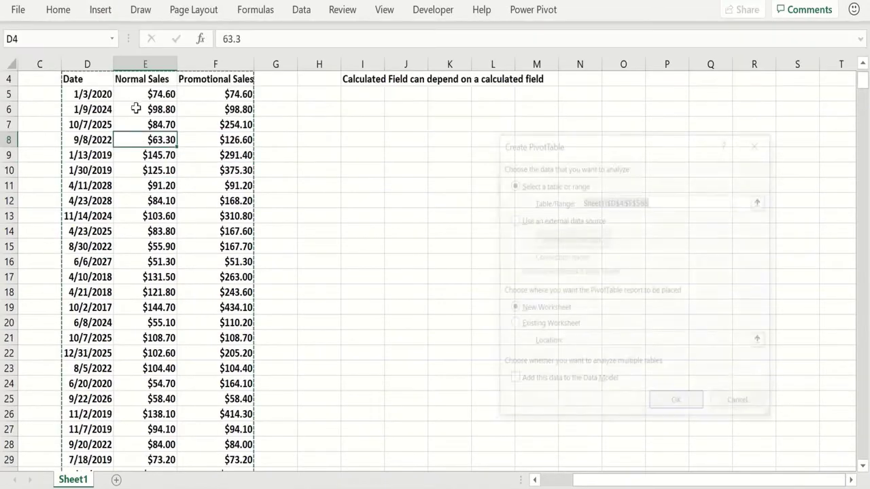
{"action": "left_click", "coordinate": [512, 327]}
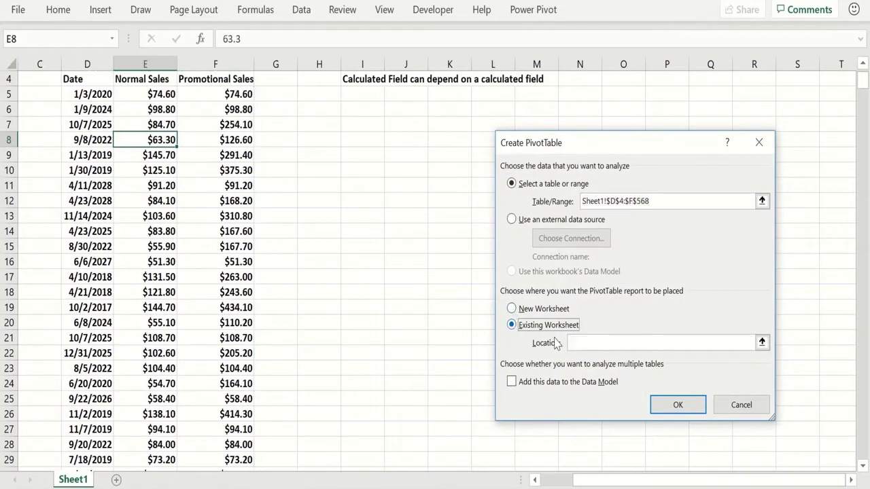
{"action": "left_click", "coordinate": [352, 169]}
{"action": "left_click", "coordinate": [680, 406]}
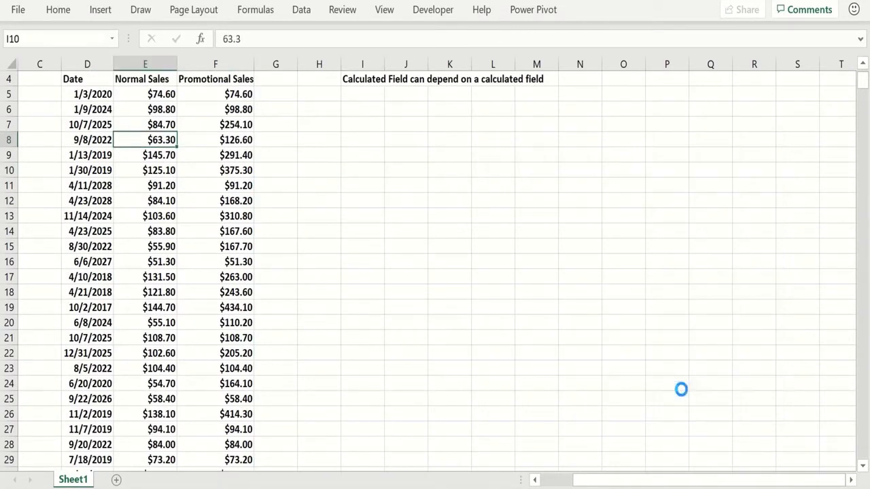
Step: Add the Date field to the pivot table, keeping Years as rows and placing Quarters and Date as filters
{"action": "left_click_drag", "start_coordinate": [660, 148], "coordinate": [686, 357]}
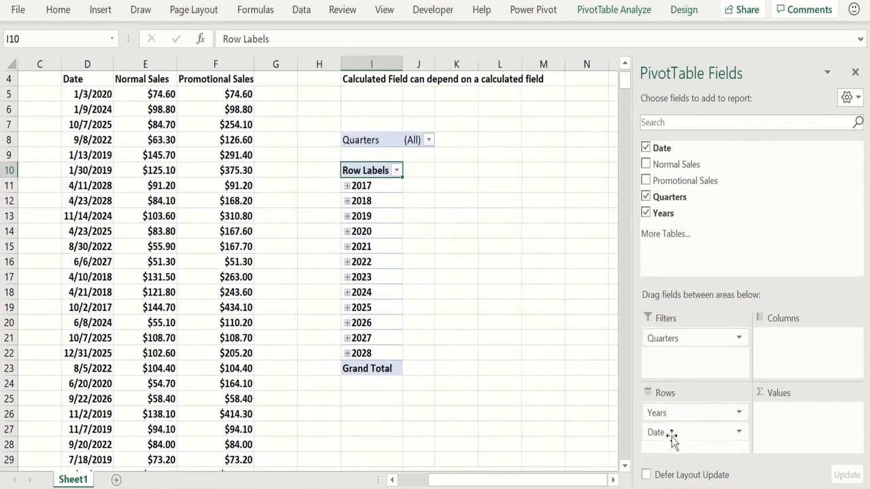
{"action": "left_click_drag", "start_coordinate": [665, 432], "coordinate": [663, 357]}
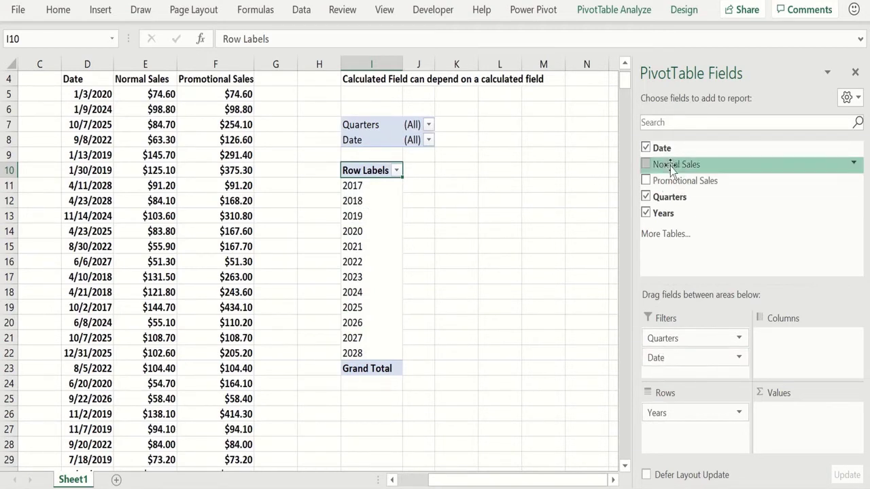
Step: Add Normal Sales and Promotional Sales as value fields and close the field list
{"action": "left_click_drag", "start_coordinate": [670, 166], "coordinate": [789, 417]}
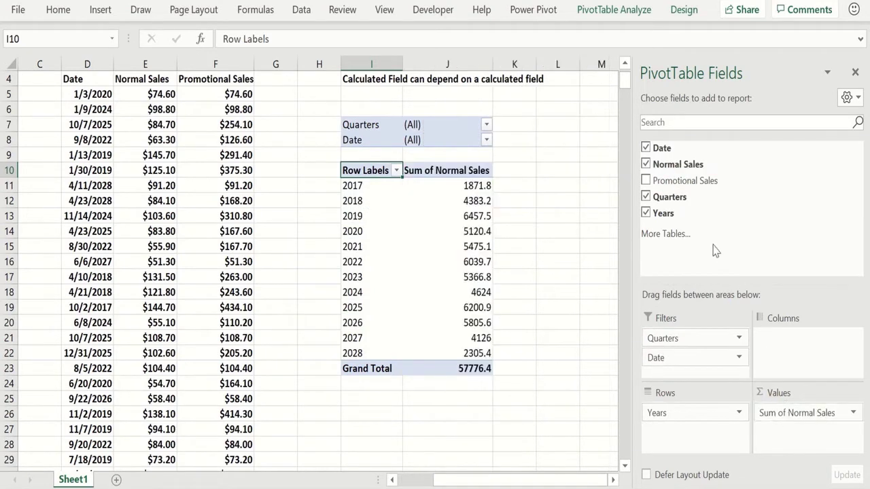
{"action": "left_click_drag", "start_coordinate": [688, 181], "coordinate": [819, 451]}
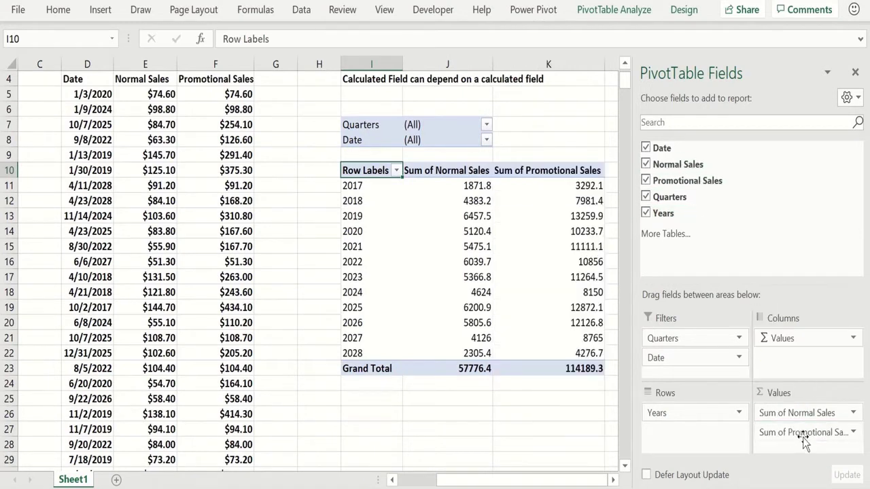
{"action": "left_click", "coordinate": [855, 73]}
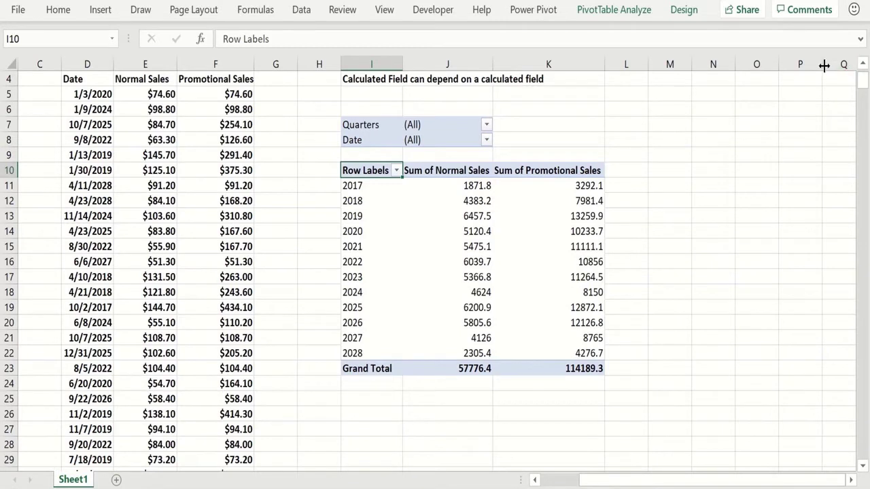
Step: Create a calculated field named Total Sales with the formula 'Normal Sales'+'Promotional Sales'
{"action": "left_click", "coordinate": [553, 199]}
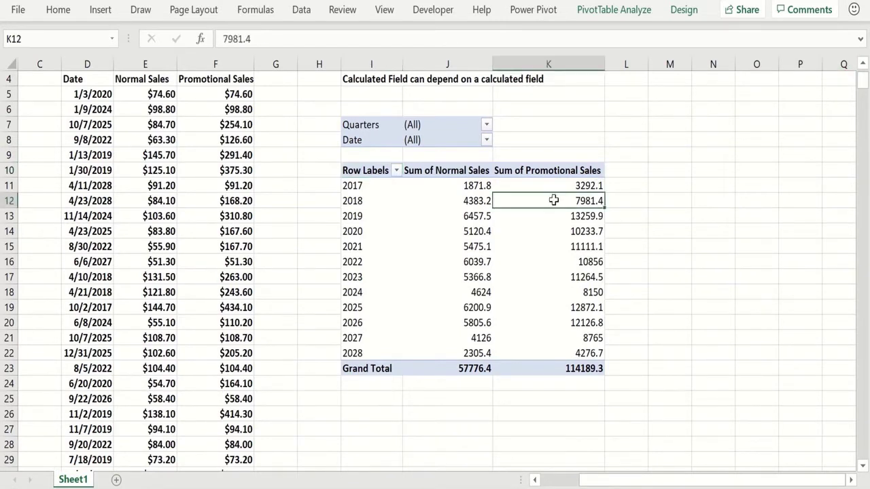
{"action": "left_click", "coordinate": [615, 11]}
{"action": "left_click", "coordinate": [648, 35]}
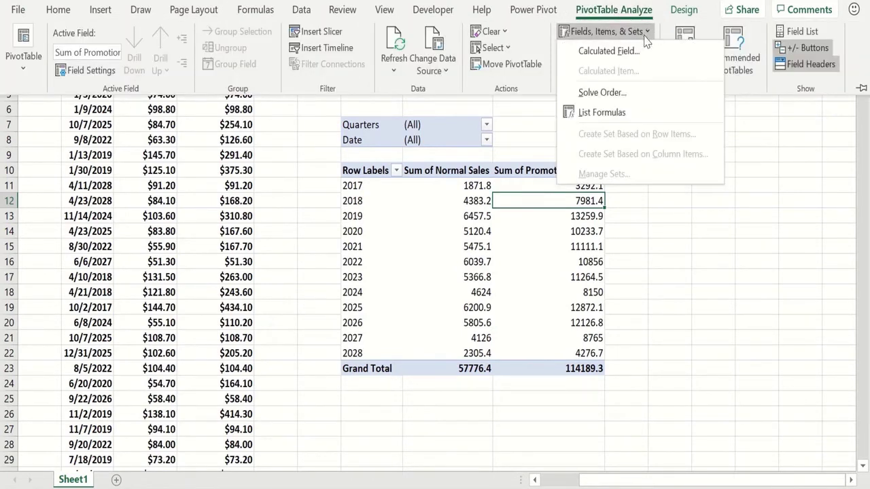
{"action": "left_click", "coordinate": [642, 52]}
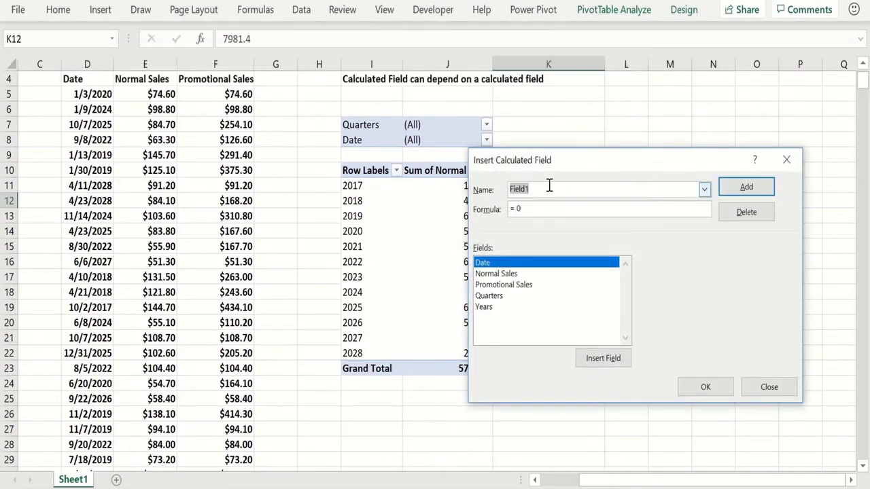
{"action": "type", "text": "Tot"}
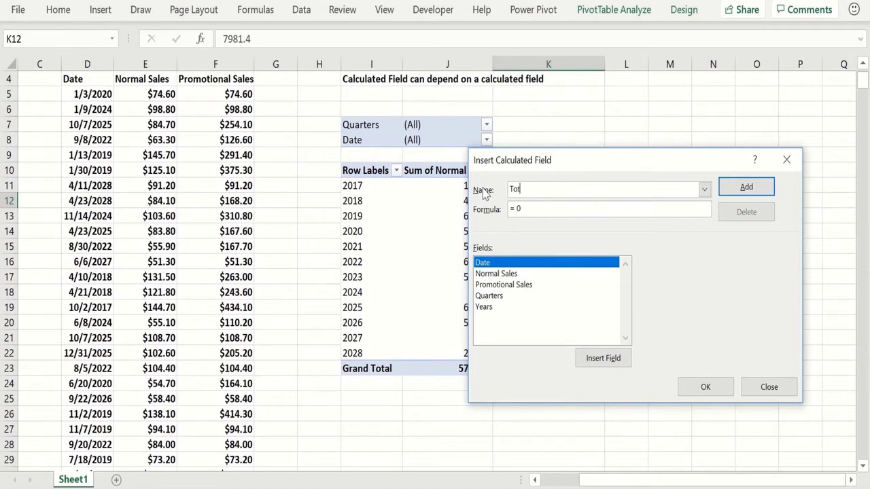
{"action": "type", "text": "al Sales"}
{"action": "key", "text": "Tab"}
{"action": "left_click", "coordinate": [485, 274]}
{"action": "left_click", "coordinate": [595, 359]}
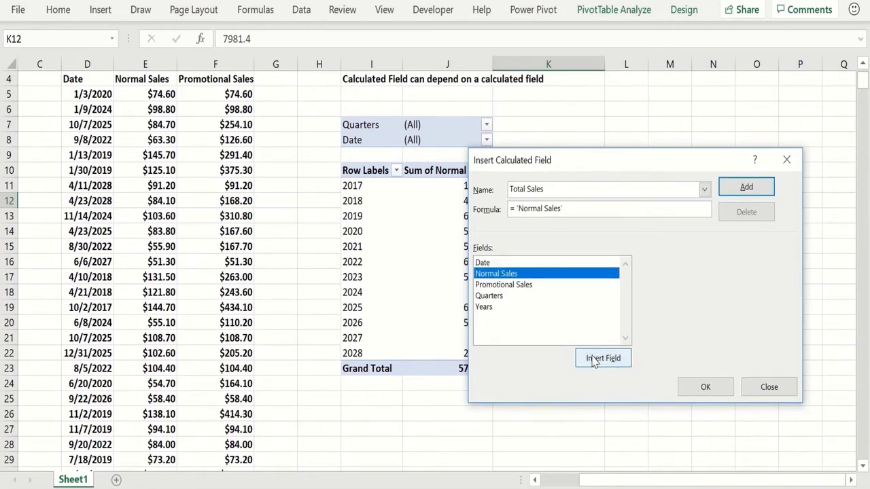
{"action": "left_click", "coordinate": [522, 286]}
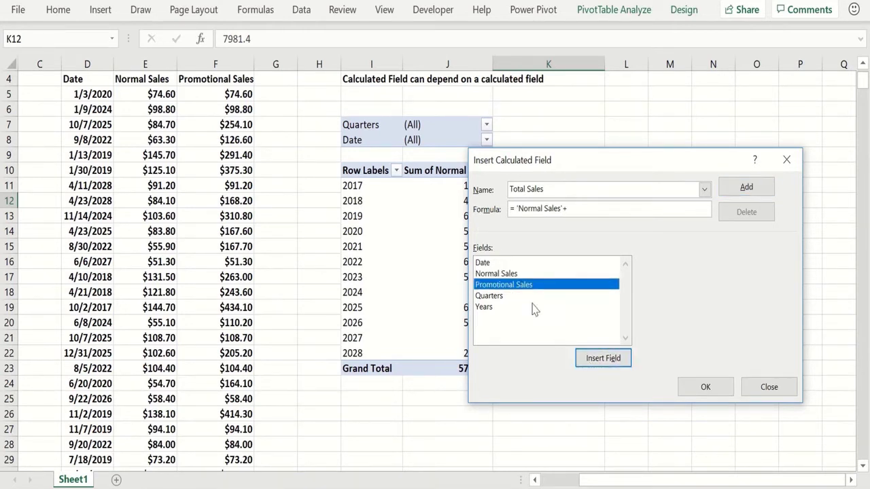
{"action": "left_click", "coordinate": [596, 360]}
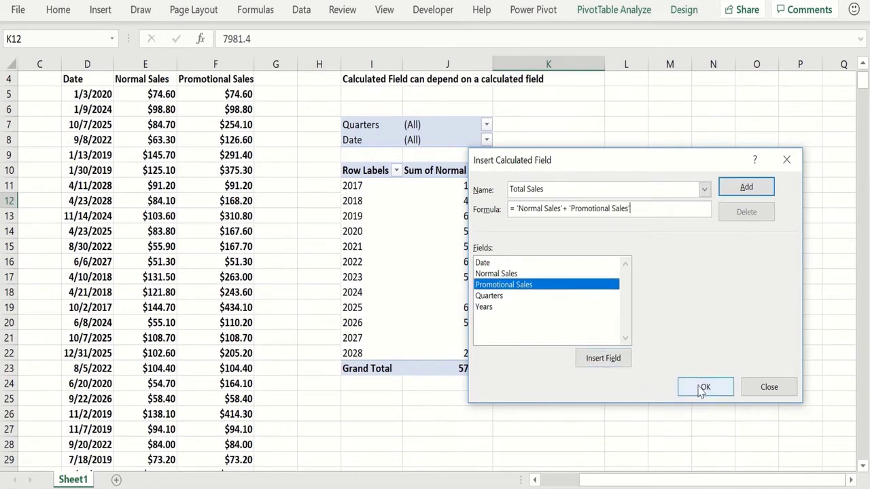
{"action": "left_click", "coordinate": [703, 390]}
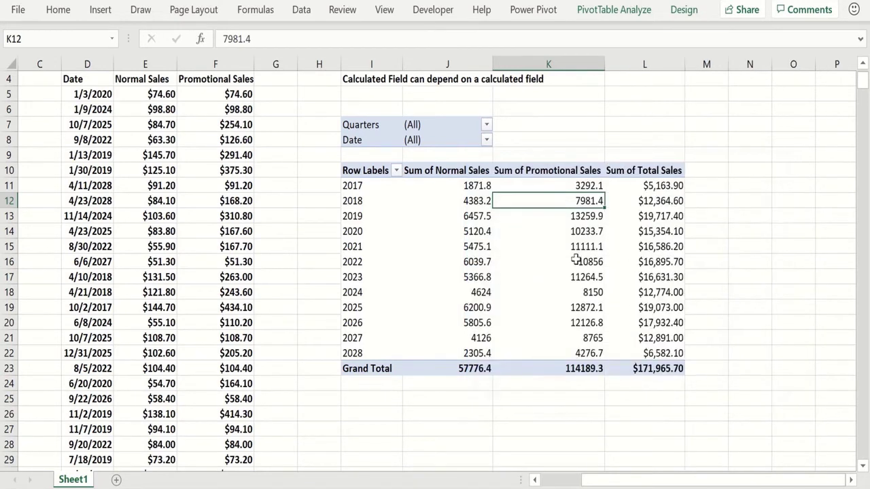
Step: Create a calculated field named Fraction Promotional with the formula 'Promotional Sales'/'Total Sales'
{"action": "left_click", "coordinate": [639, 186]}
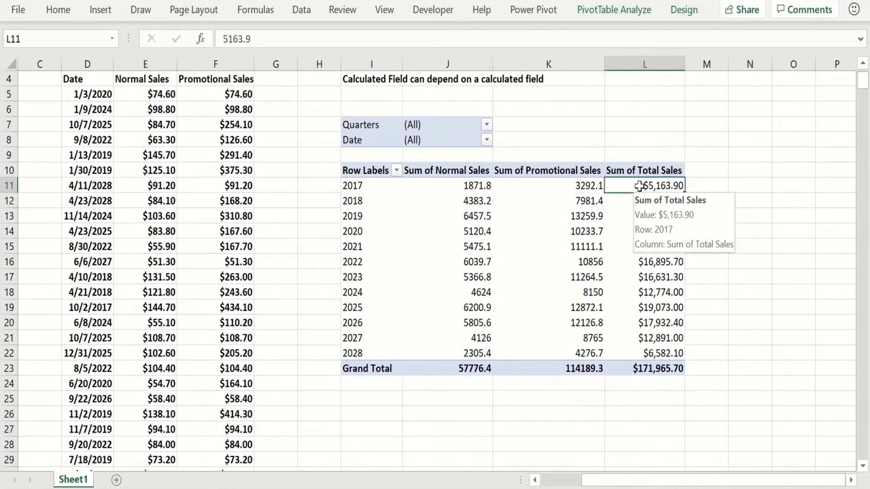
{"action": "left_click", "coordinate": [611, 7]}
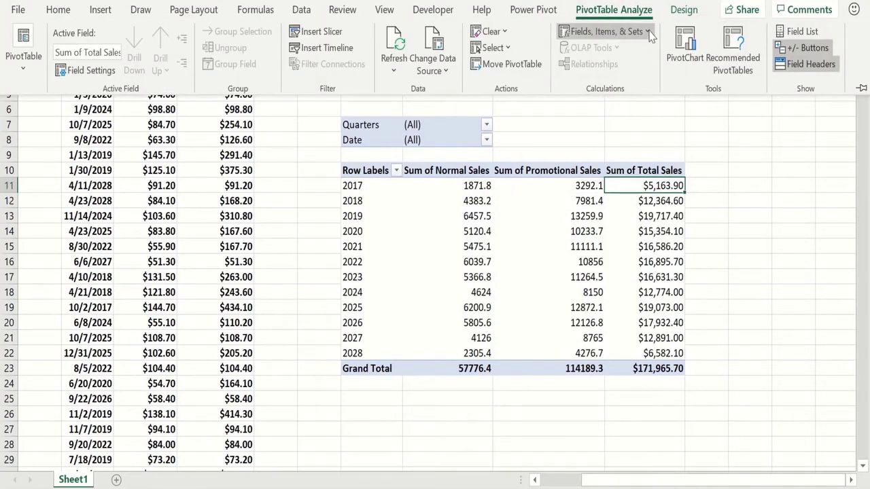
{"action": "left_click", "coordinate": [648, 33]}
{"action": "left_click", "coordinate": [608, 51]}
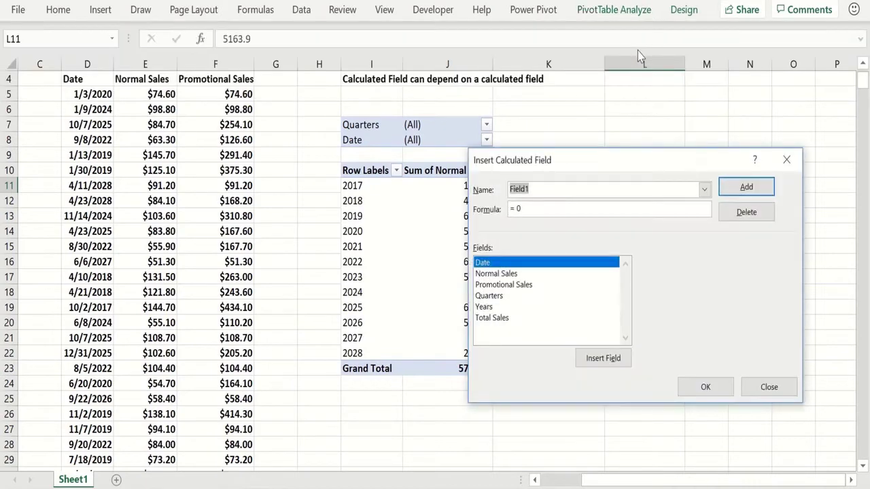
{"action": "left_click_drag", "start_coordinate": [530, 195], "coordinate": [485, 199]}
{"action": "type", "text": "F"}
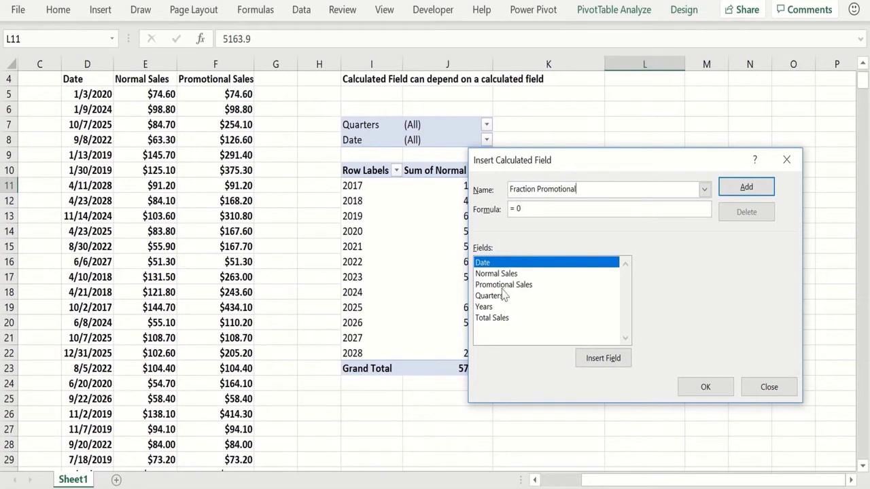
{"action": "left_click_drag", "start_coordinate": [522, 210], "coordinate": [482, 201]}
{"action": "left_click", "coordinate": [500, 285]}
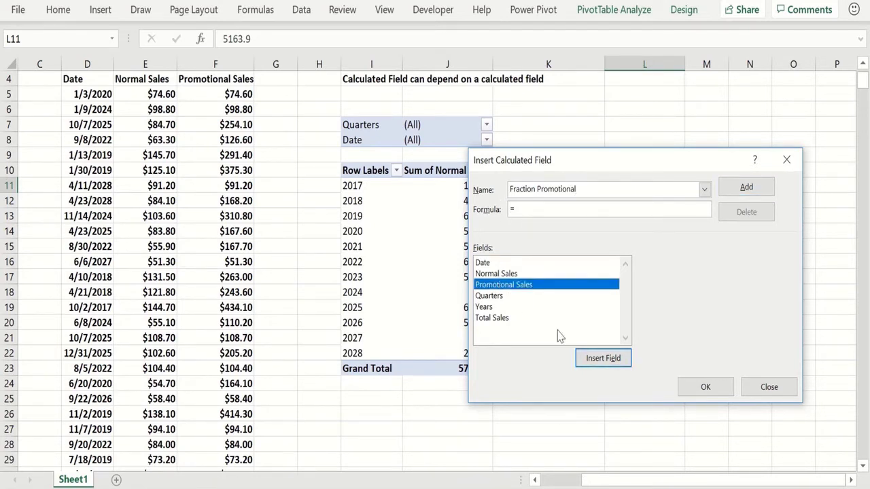
{"action": "left_click", "coordinate": [602, 360]}
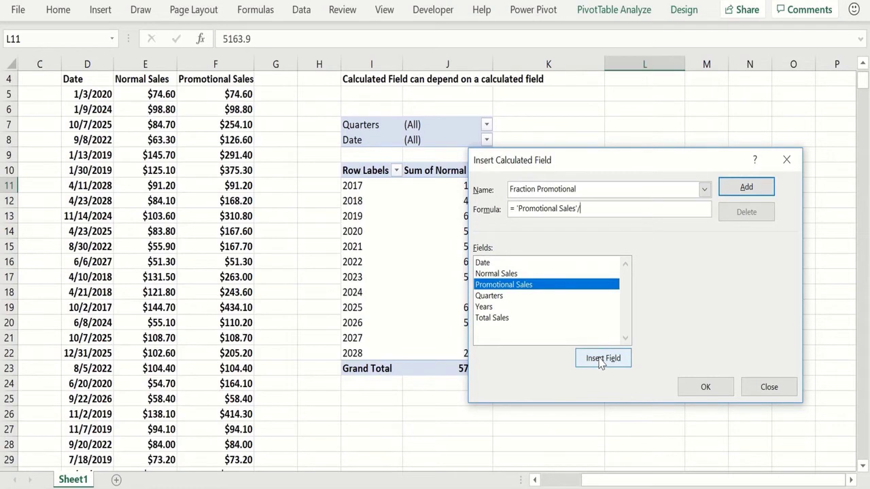
{"action": "left_click", "coordinate": [487, 317]}
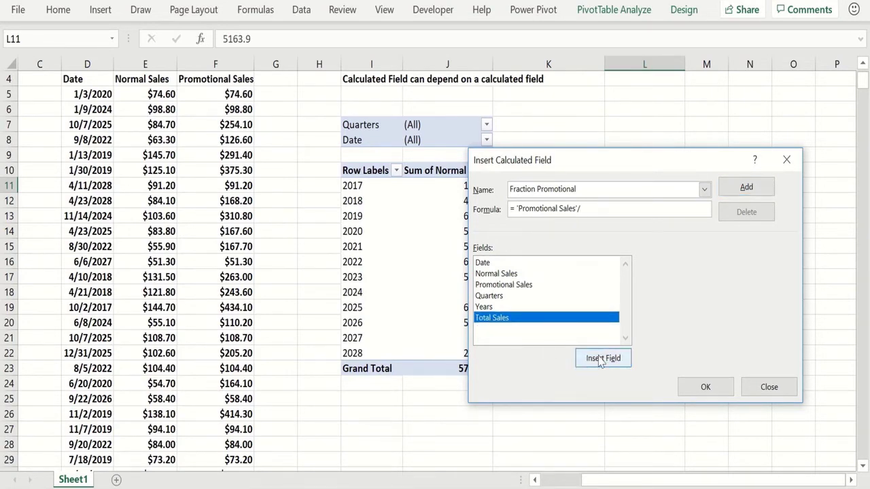
{"action": "left_click", "coordinate": [602, 360]}
{"action": "left_click", "coordinate": [704, 387]}
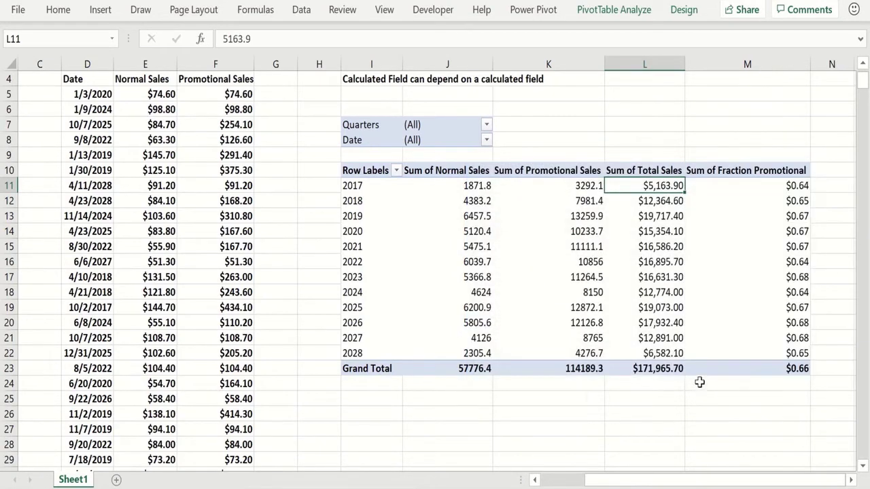
Step: Format the Sum of Fraction Promotional values as percentages with 2 decimal places
{"action": "left_click_drag", "start_coordinate": [736, 182], "coordinate": [740, 369]}
{"action": "key", "text": "ctrl+1"}
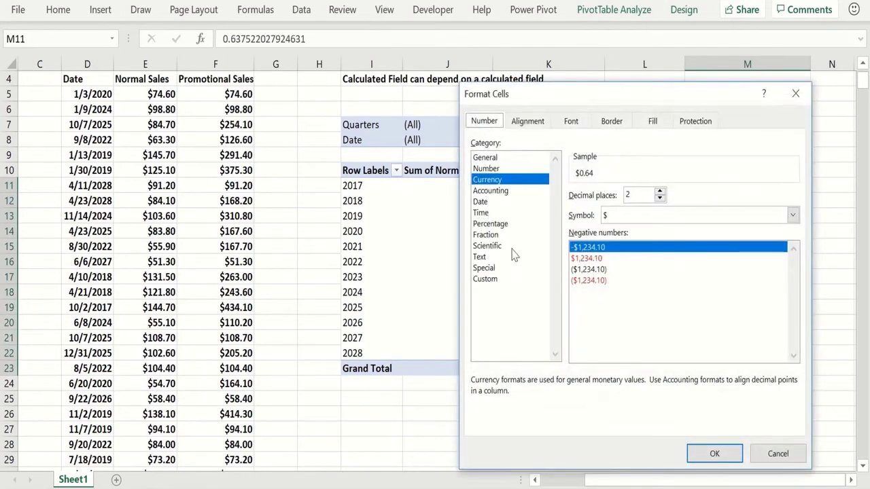
{"action": "left_click", "coordinate": [492, 224]}
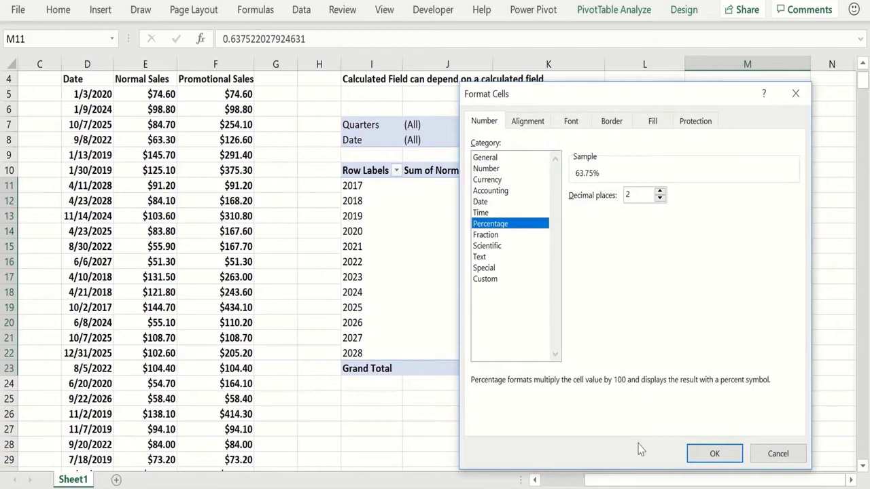
{"action": "left_click", "coordinate": [713, 452]}
{"action": "left_click", "coordinate": [669, 426]}
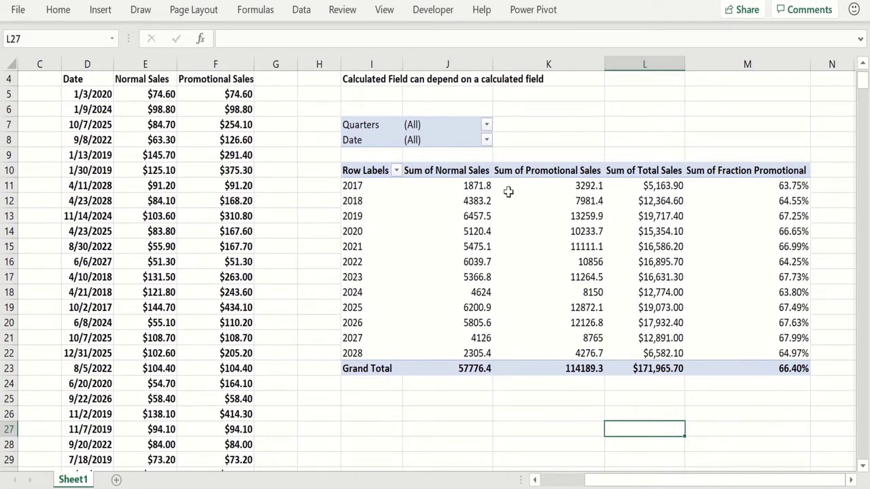
{"action": "left_click", "coordinate": [743, 368]}
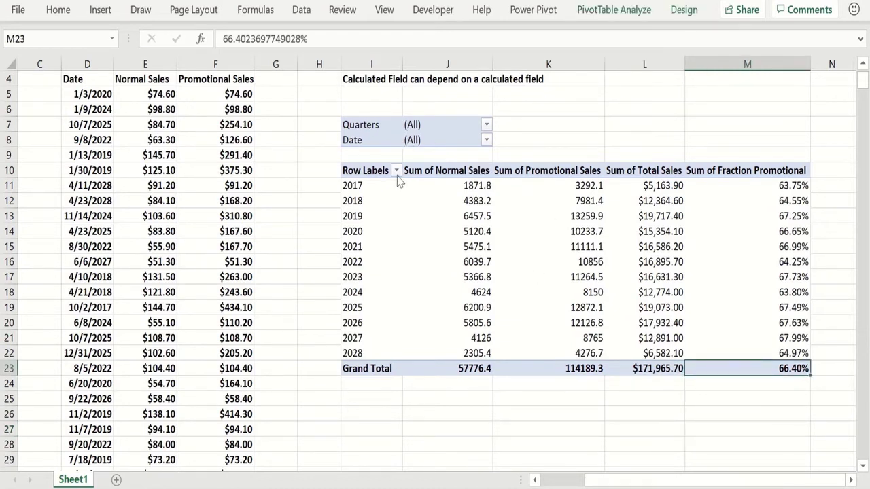
Step: Insert a slicer for the Years field on the PivotTable
{"action": "left_click", "coordinate": [498, 246]}
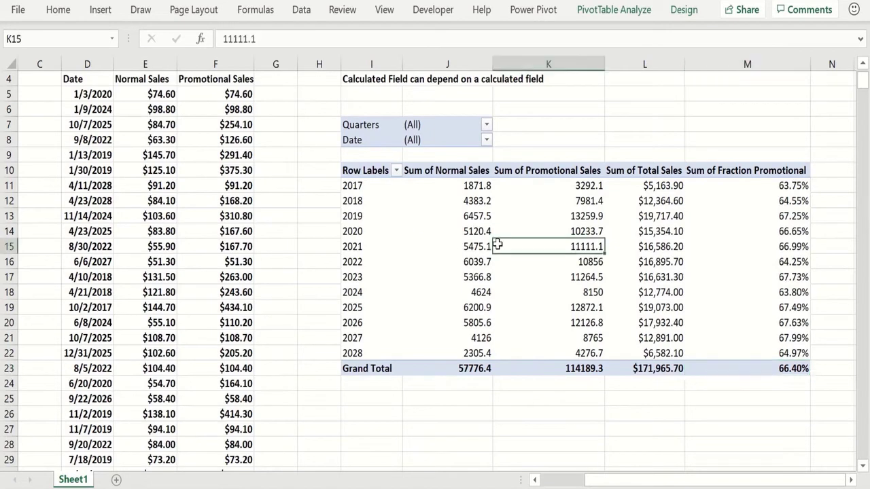
{"action": "left_click", "coordinate": [99, 9]}
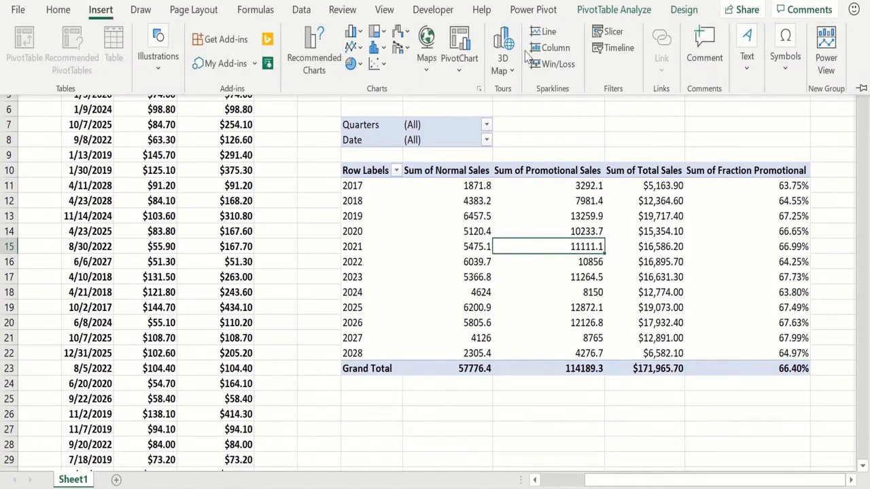
{"action": "left_click", "coordinate": [608, 33]}
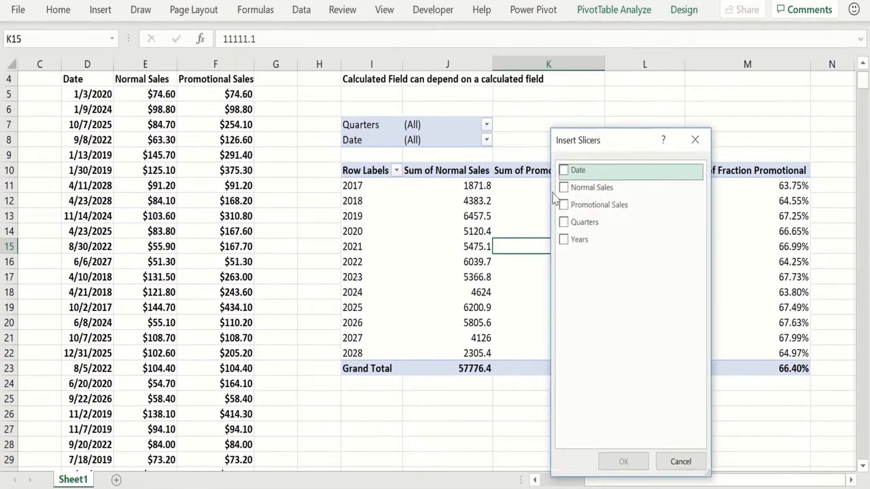
{"action": "left_click", "coordinate": [566, 243]}
{"action": "left_click", "coordinate": [624, 461]}
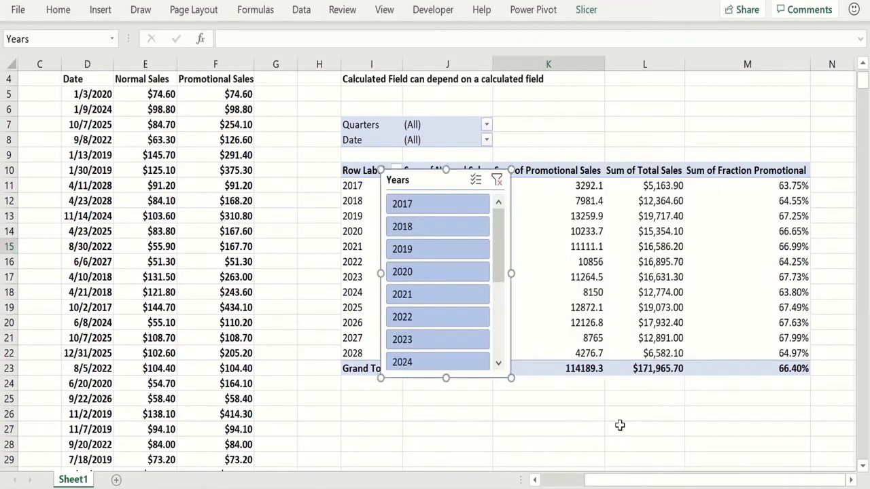
Step: Move the Years slicer below the PivotTable and set its buttons to 3 columns
{"action": "left_click_drag", "start_coordinate": [443, 180], "coordinate": [529, 381]}
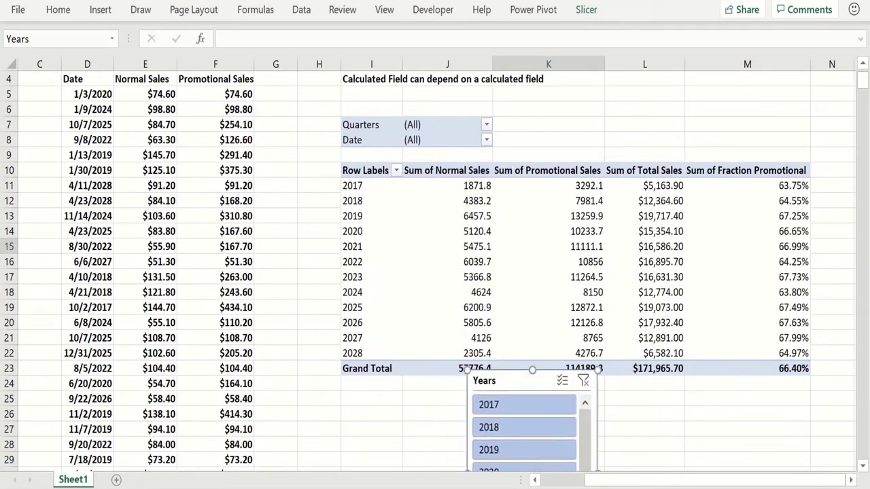
{"action": "left_click", "coordinate": [862, 468]}
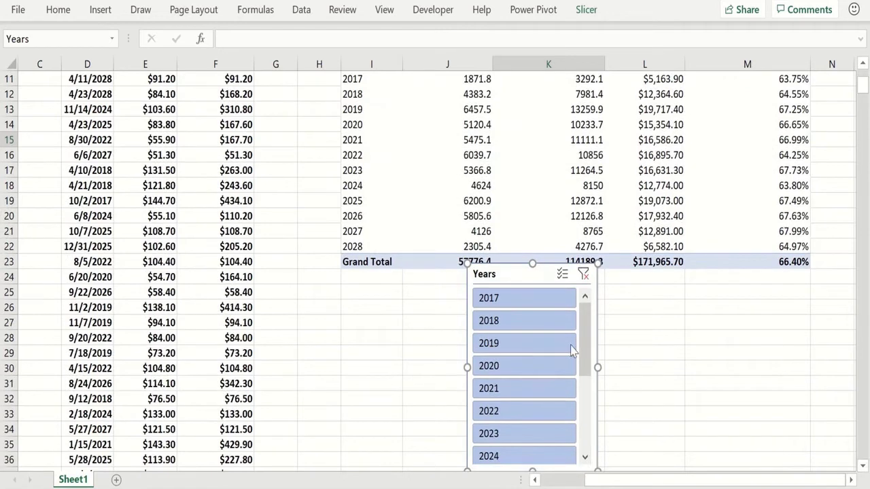
{"action": "left_click", "coordinate": [587, 11]}
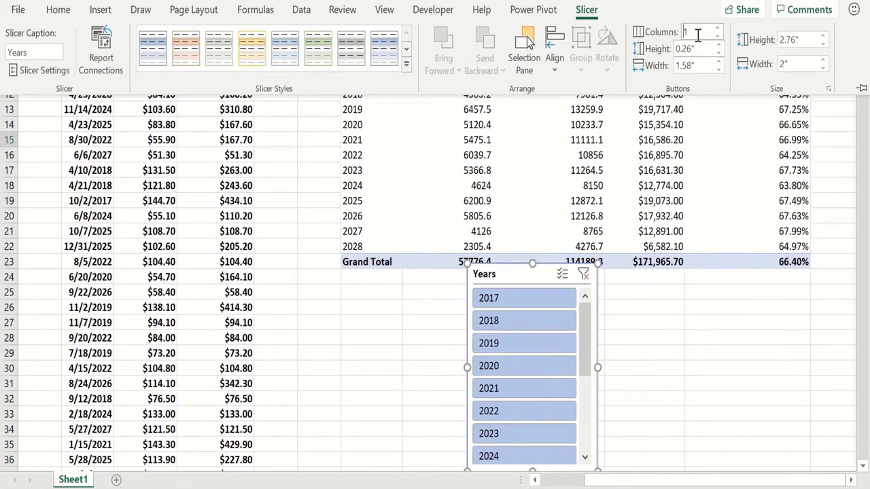
{"action": "left_click_drag", "start_coordinate": [694, 34], "coordinate": [680, 38]}
{"action": "type", "text": "3"}
{"action": "key", "text": "Return"}
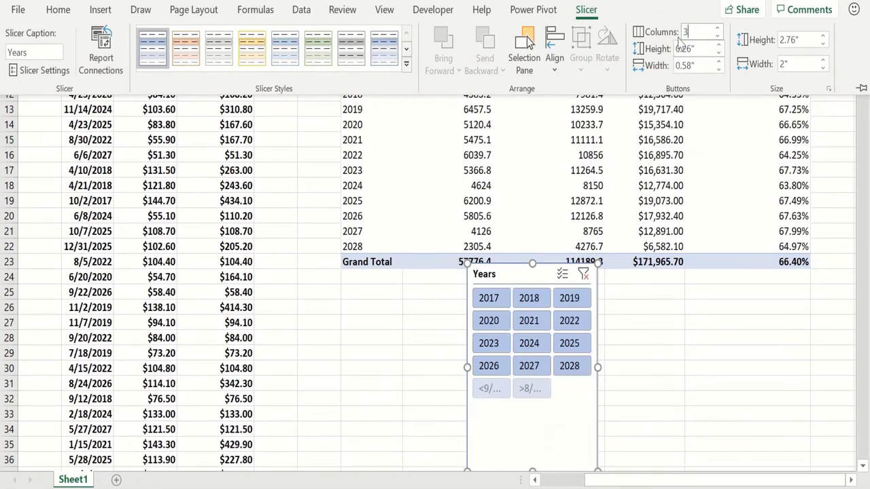
Step: Shift the slicer slightly and filter the PivotTable to the years 2018 and 2022 with it
{"action": "left_click", "coordinate": [439, 379]}
{"action": "left_click_drag", "start_coordinate": [467, 367], "coordinate": [424, 367]}
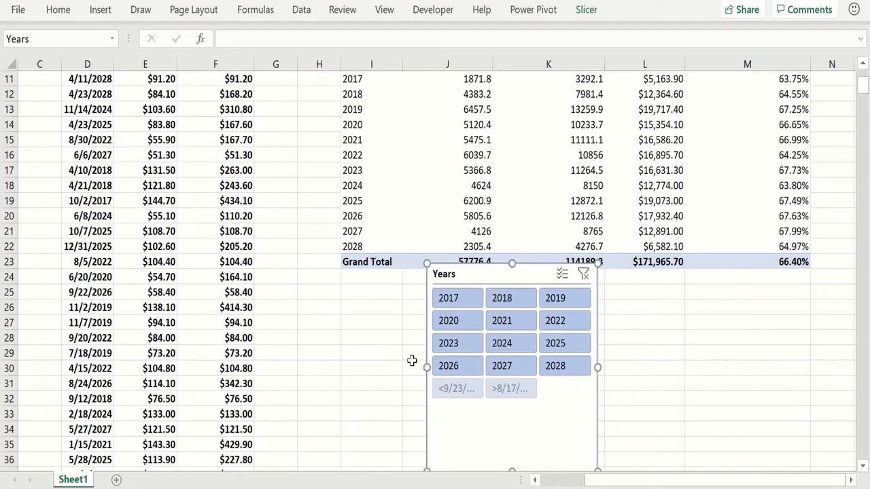
{"action": "left_click", "coordinate": [505, 300]}
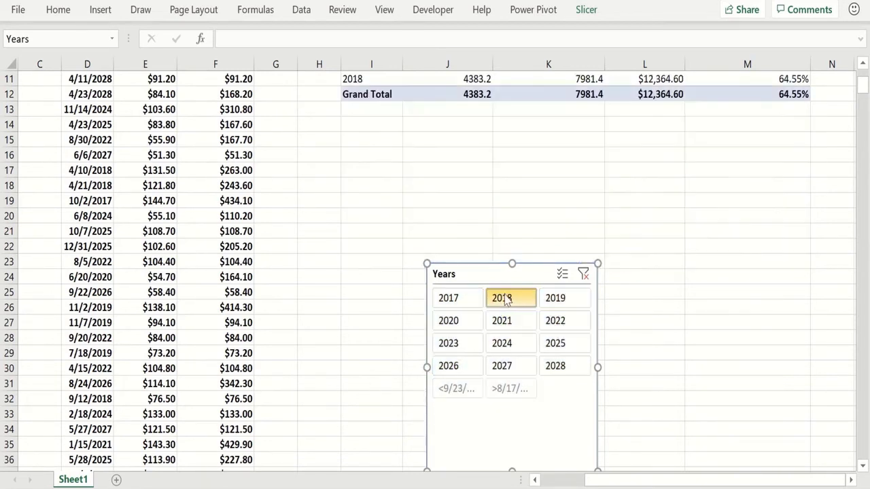
{"action": "left_click", "coordinate": [555, 323], "text": "ctrl"}
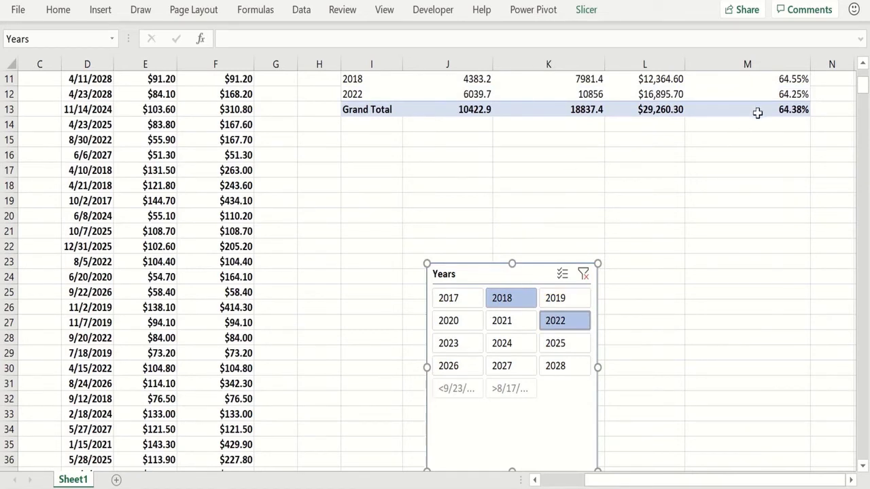
Step: Examine the filtered PivotTable's Fraction Promotional values for the selected years
{"action": "left_click", "coordinate": [760, 144]}
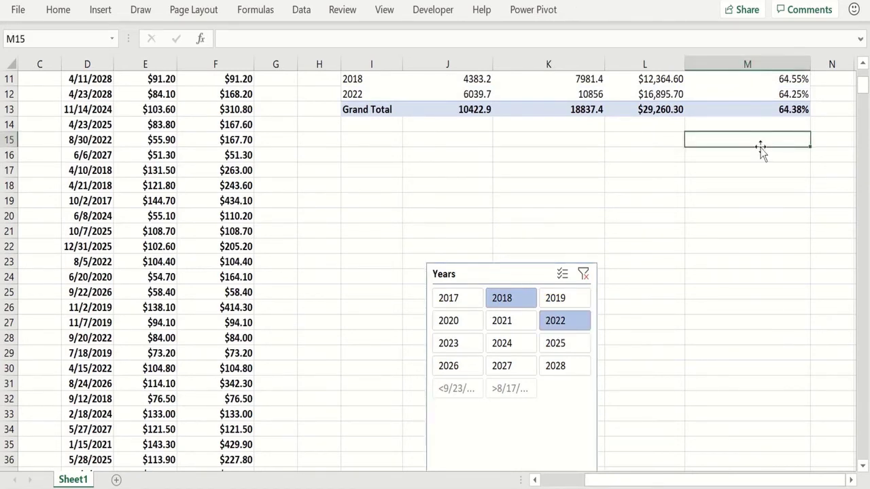
{"action": "key", "text": "Up"}
{"action": "key", "text": "Up"}
{"action": "key", "text": "Up"}
{"action": "key", "text": "Up"}
{"action": "key", "text": "Up"}
{"action": "key", "text": "Up"}
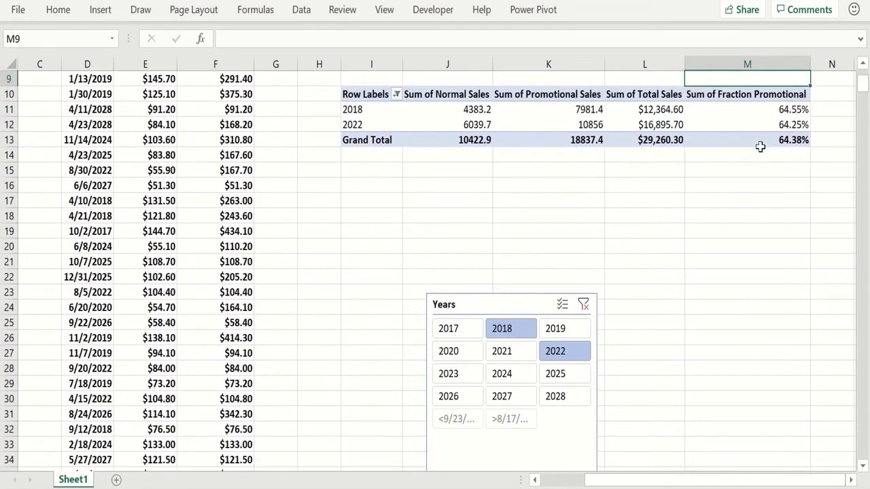
{"action": "left_click", "coordinate": [755, 106]}
{"action": "left_click", "coordinate": [753, 124]}
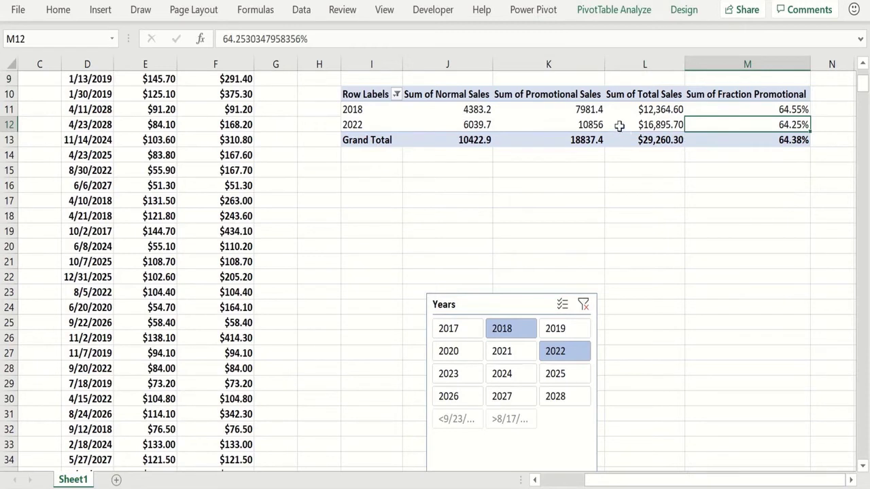
{"action": "left_click", "coordinate": [437, 214]}
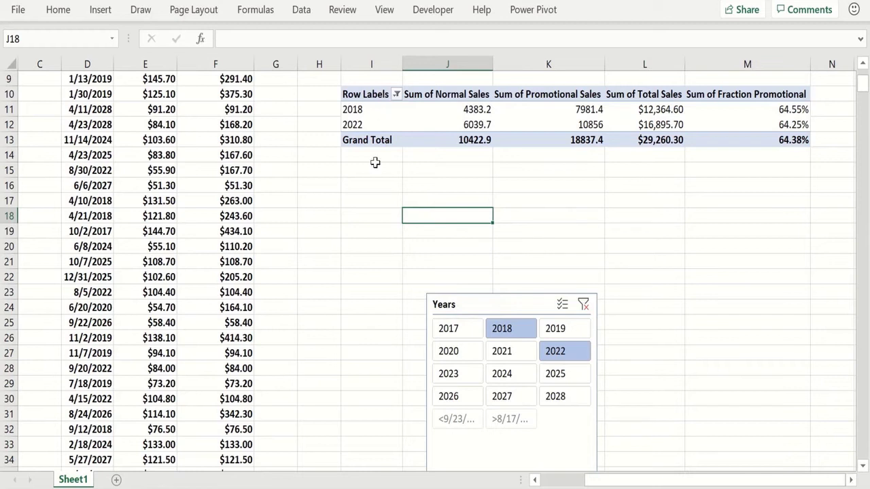
{"action": "left_click", "coordinate": [382, 184]}
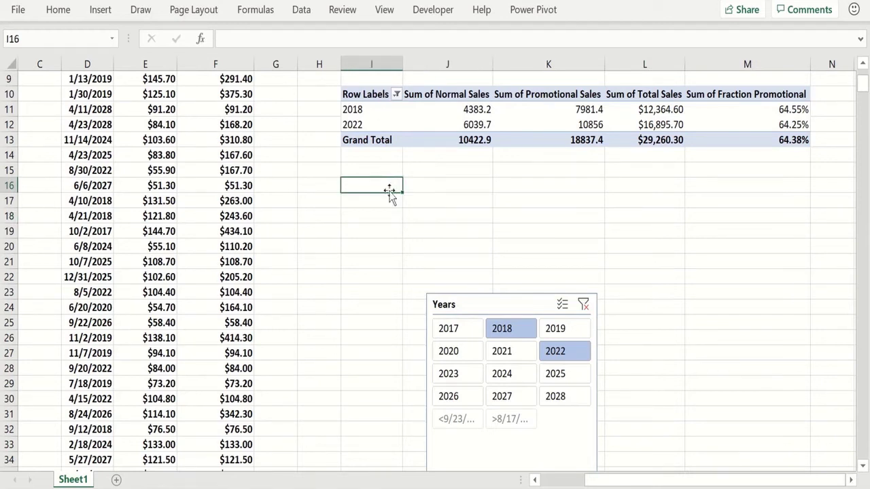
{"action": "left_click", "coordinate": [475, 262]}
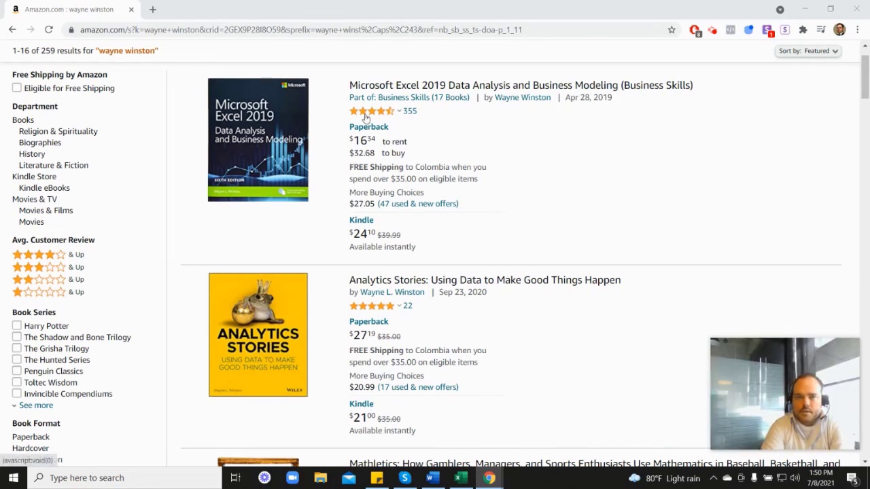
Step: Browse the Amazon search results for Wayne Winston's books
{"action": "mouse_move", "coordinate": [373, 117]}
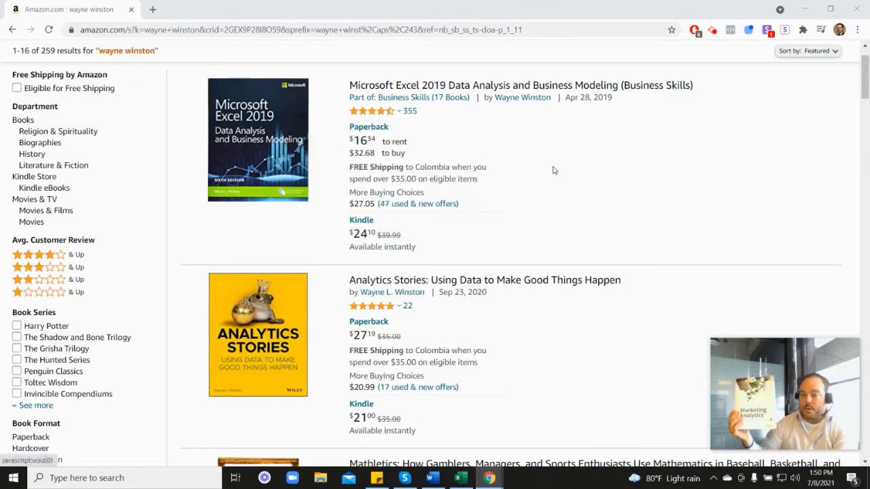
{"action": "scroll", "coordinate": [792, 278], "scroll_direction": "down", "scroll_amount": 6}
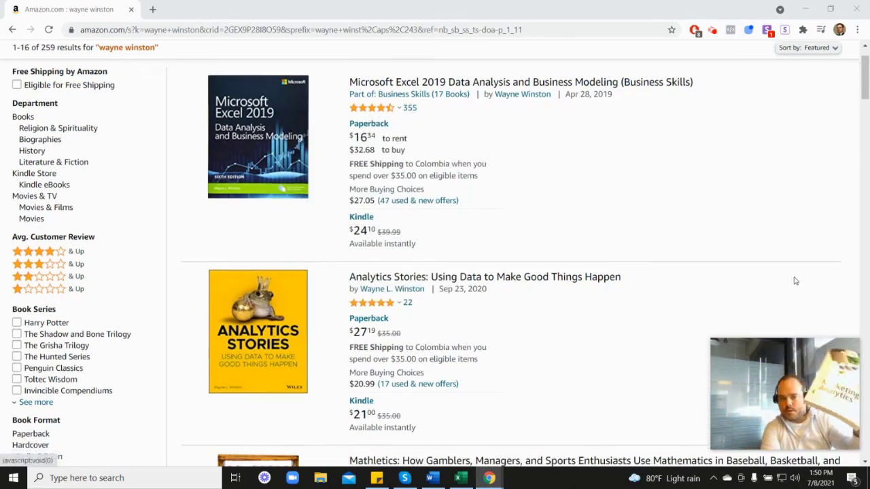
{"action": "scroll", "coordinate": [694, 336], "scroll_direction": "down", "scroll_amount": 2}
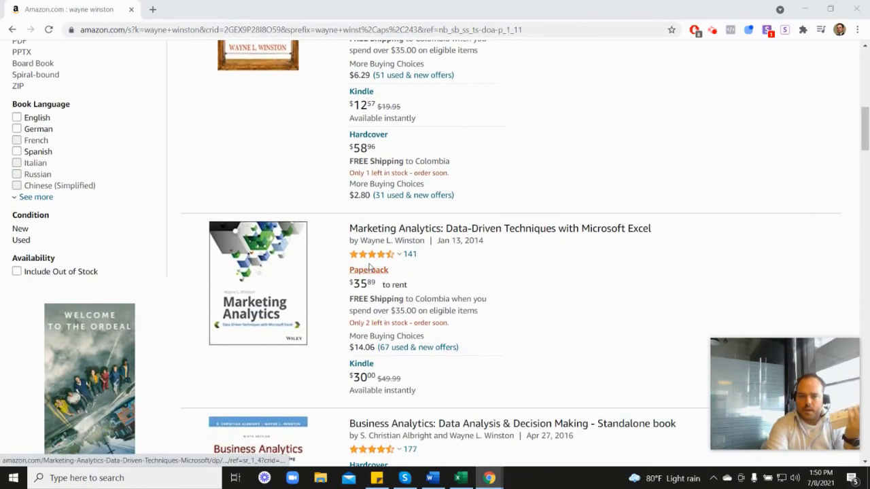
{"action": "mouse_move", "coordinate": [384, 256]}
{"action": "scroll", "coordinate": [507, 258], "scroll_direction": "up", "scroll_amount": 6}
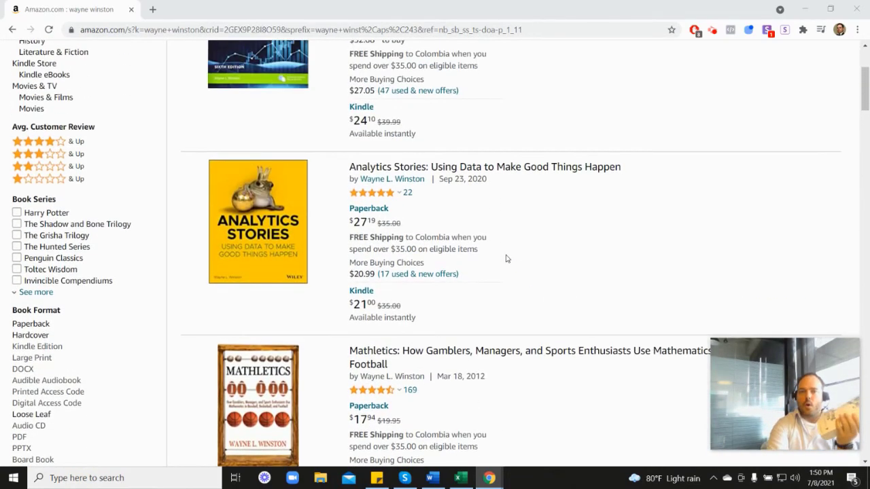